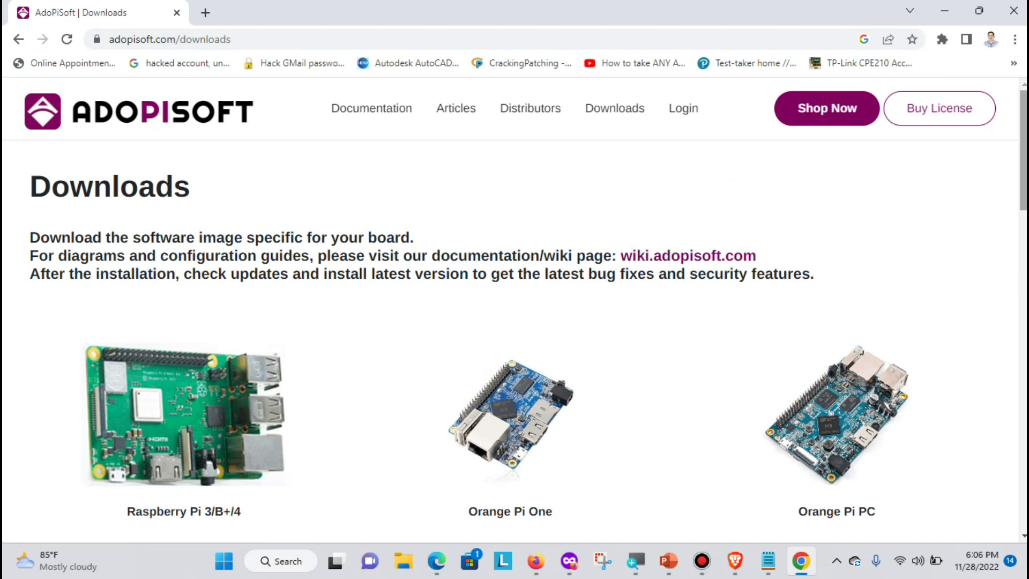
Look through the board images on the AdoPiSoft downloads page and open the Orange Pi One download options.
scroll(1023, 150, "down", 2)
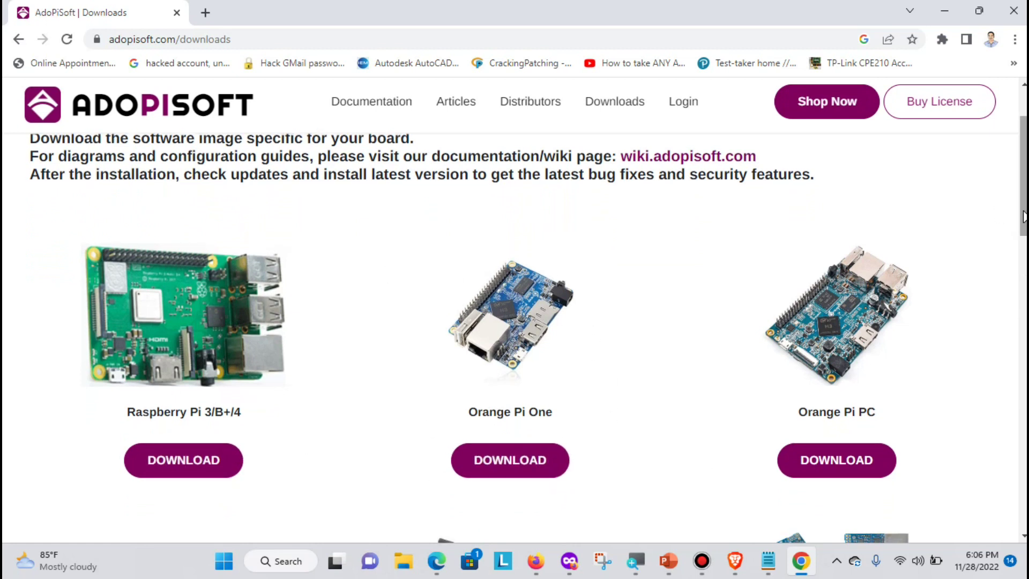
scroll(1022, 215, "down", 2)
scroll(1022, 345, "down", 9)
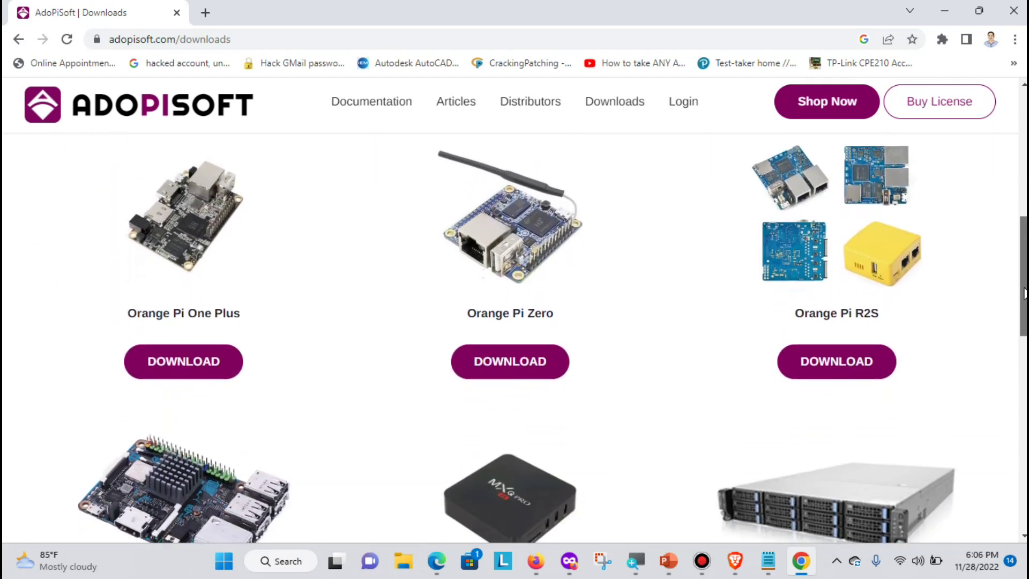
scroll(1021, 345, "down", 3)
scroll(1022, 345, "up", 15)
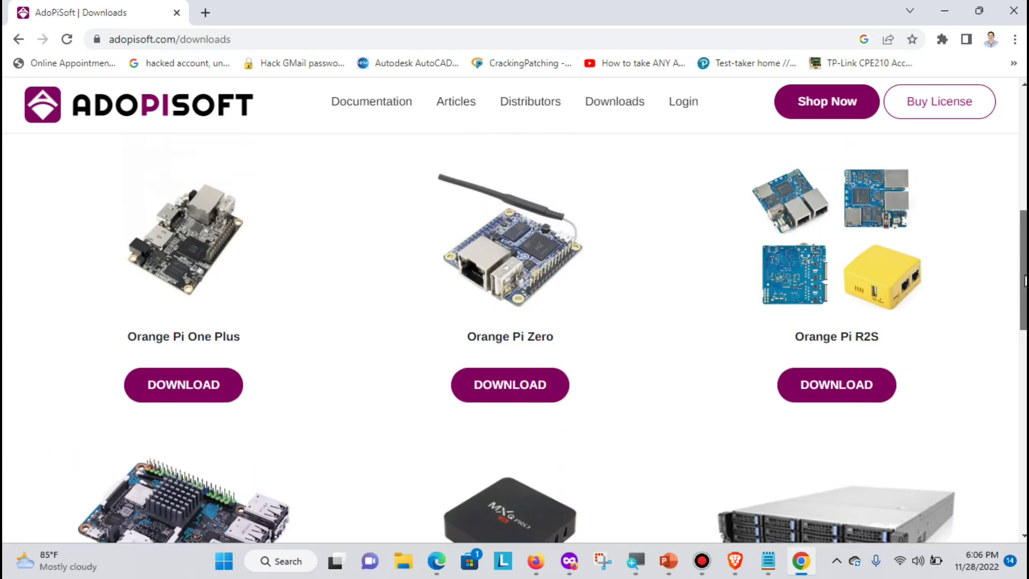
scroll(507, 309, "down", 1)
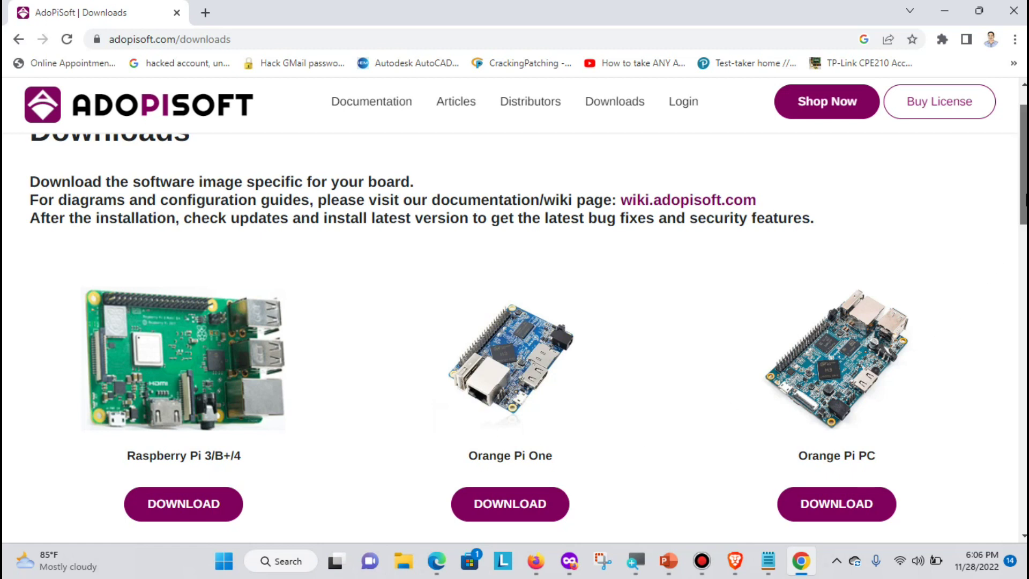
scroll(555, 371, "down", 1)
left_click(503, 470)
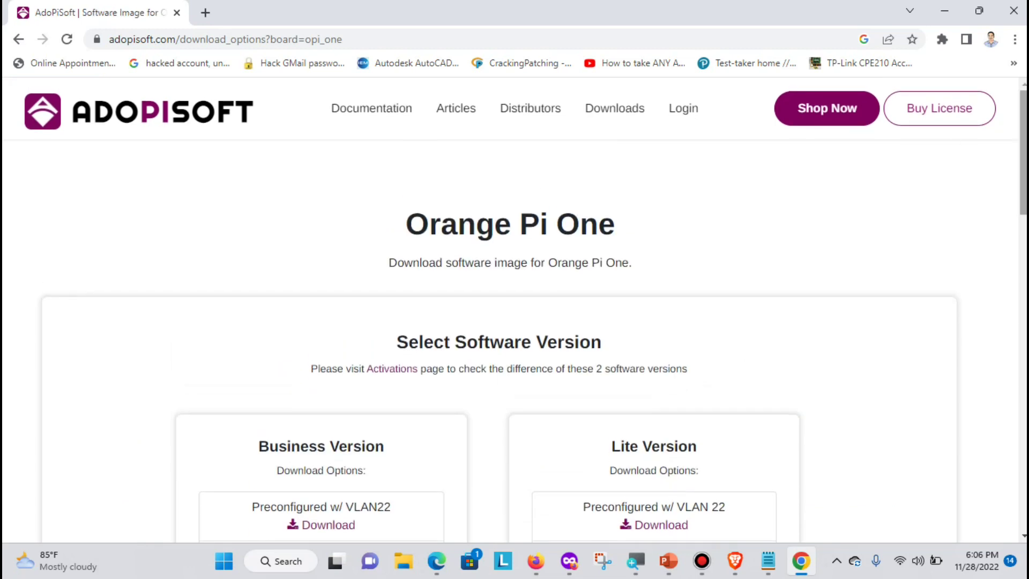
Download the Business Version image preconfigured with USB LAN, keeping the resume-or-show-complete option for the duplicate, and open its download folder.
scroll(675, 375, "down", 2)
scroll(533, 317, "down", 2)
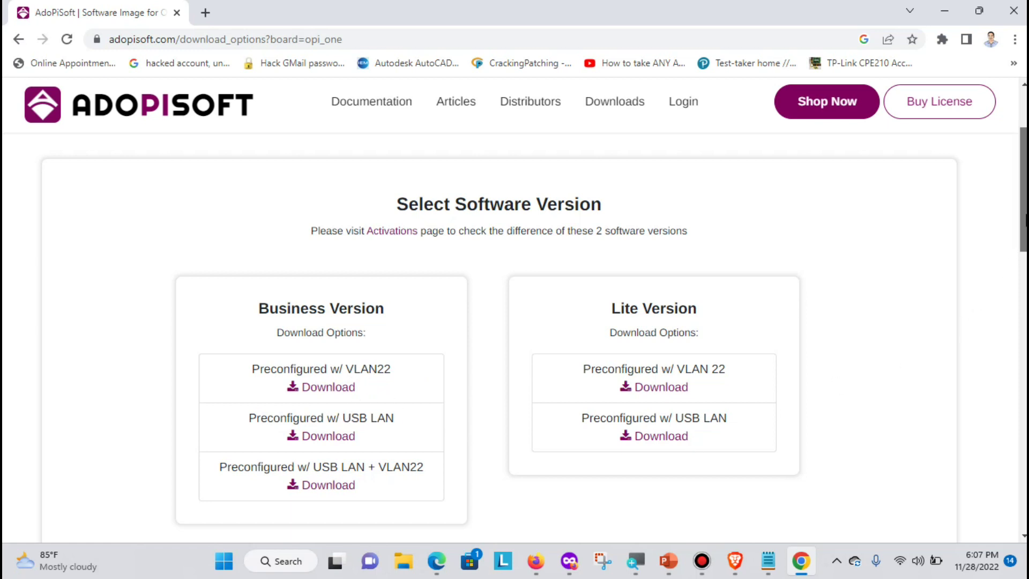
scroll(1024, 241, "down", 1)
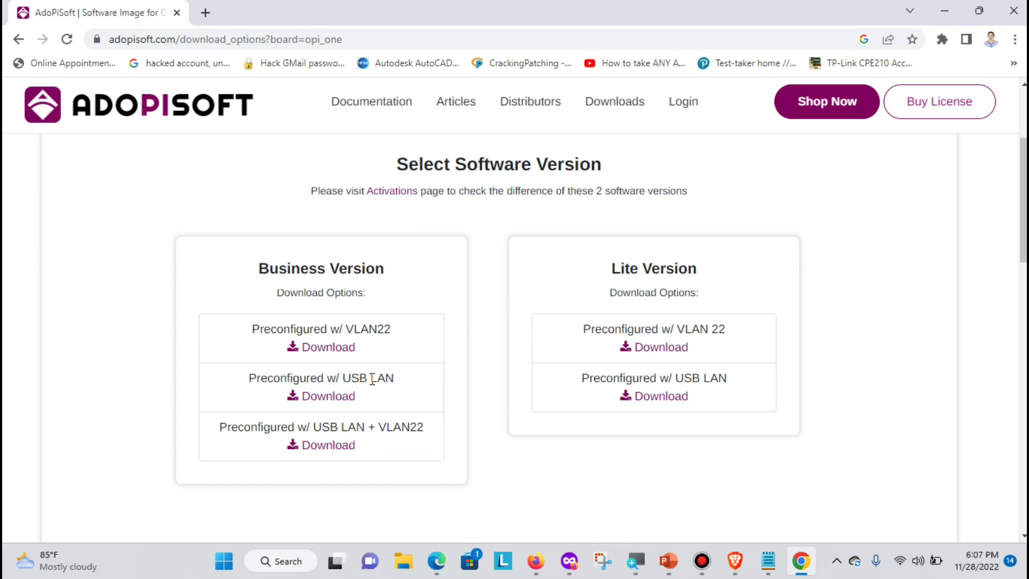
left_click(321, 397)
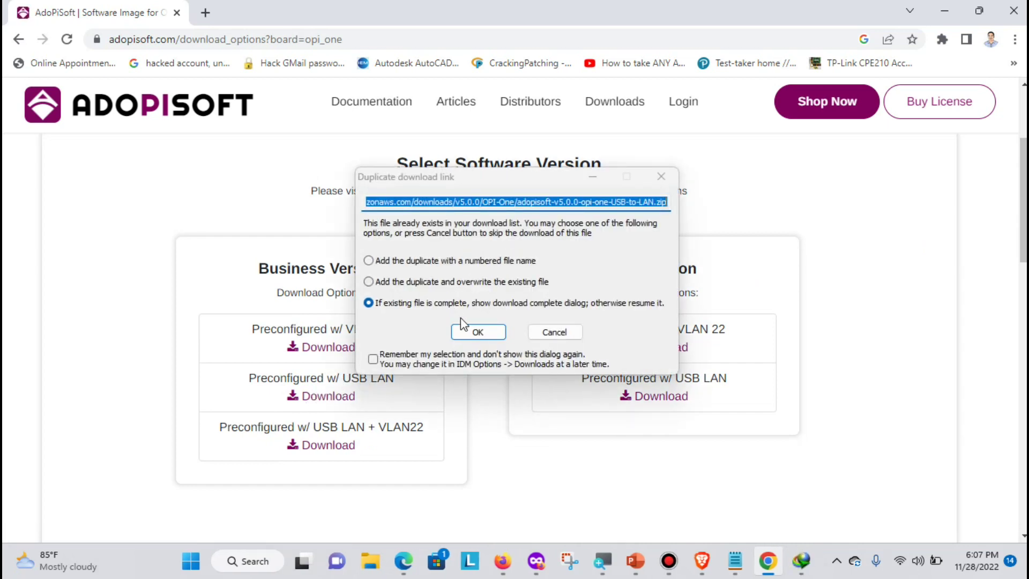
left_click(478, 332)
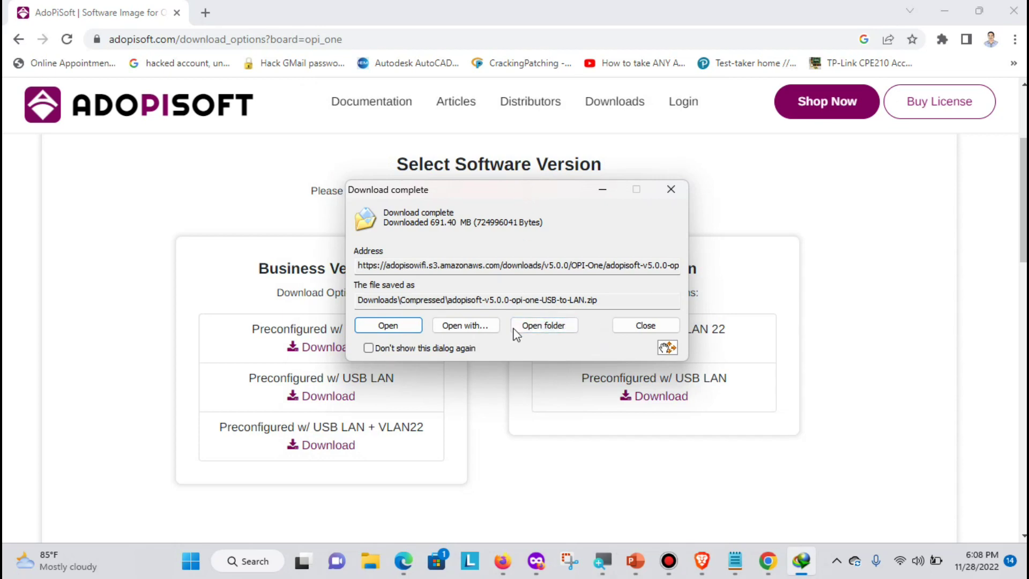
left_click(540, 327)
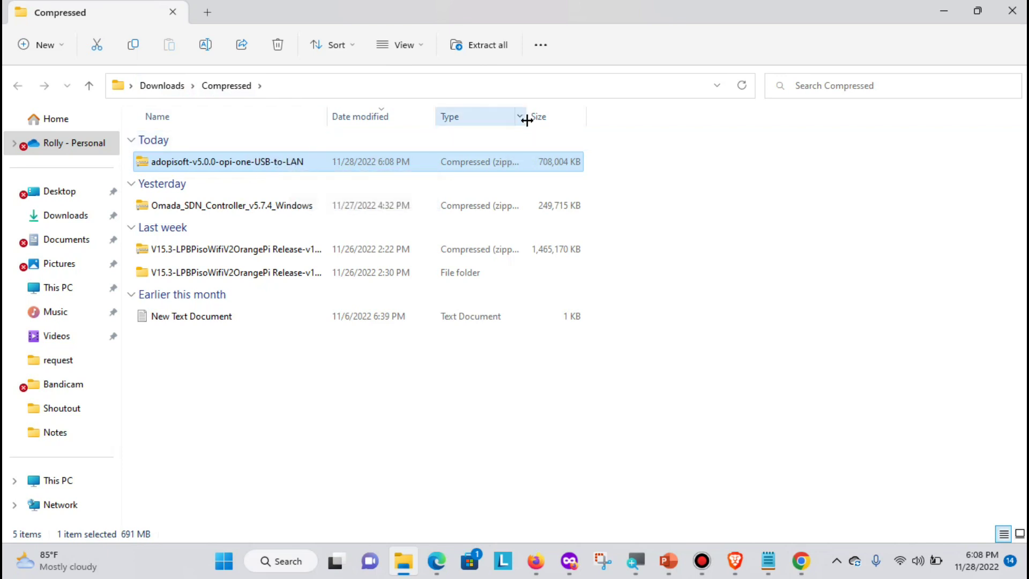
Extract the adopisoft-v5.0.0-opi-one-USB-to-LAN archive with WinRAR into a folder of the same name and open that folder.
left_click_drag(528, 119, 614, 117)
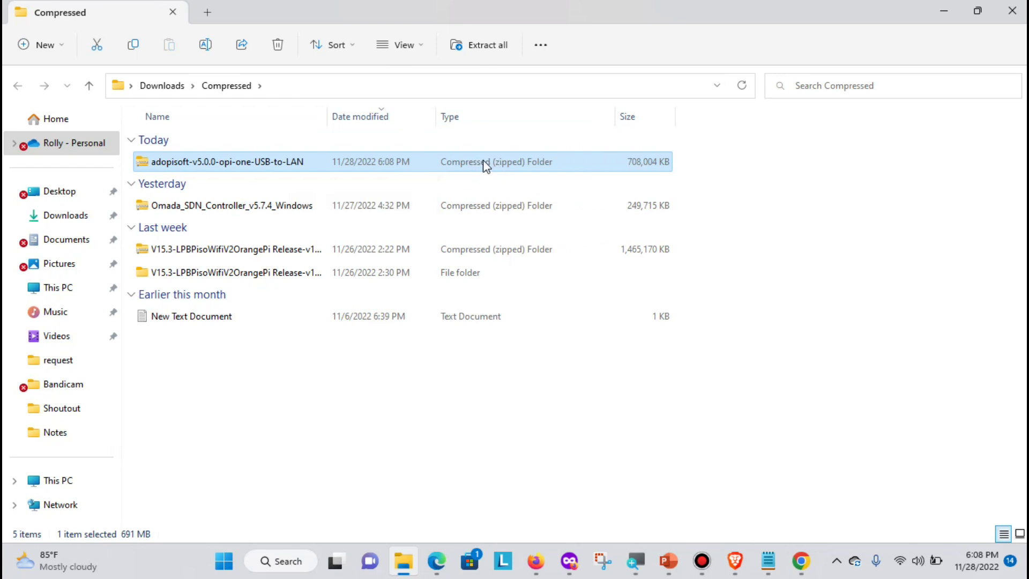
right_click(272, 167)
mouse_move(426, 427)
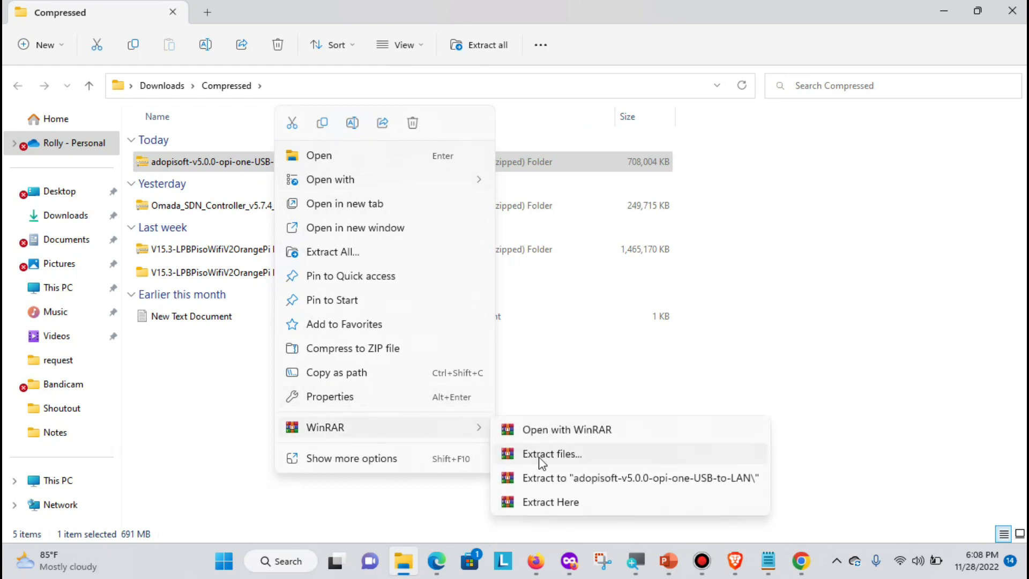
left_click(614, 477)
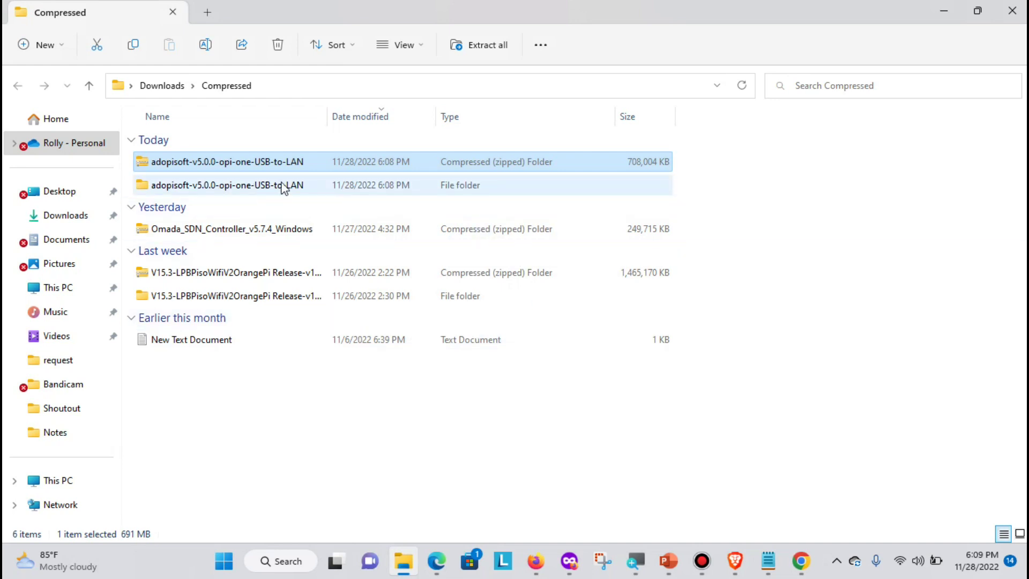
double_click(256, 188)
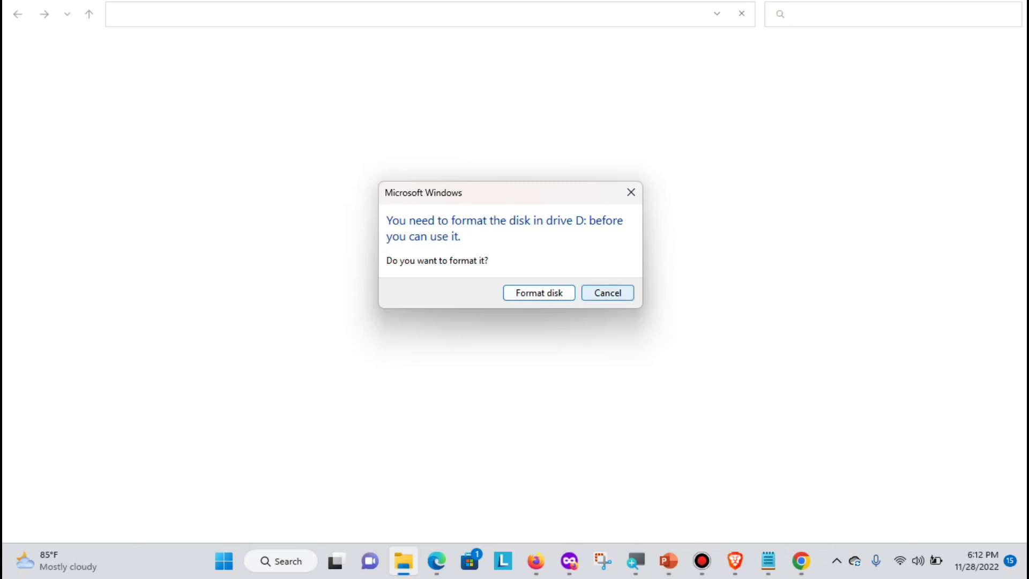
Dismiss the Windows prompts for drive D:, switch to SD Card Formatter and quick format the card in D:, closing the leftover windows.
left_click(606, 292)
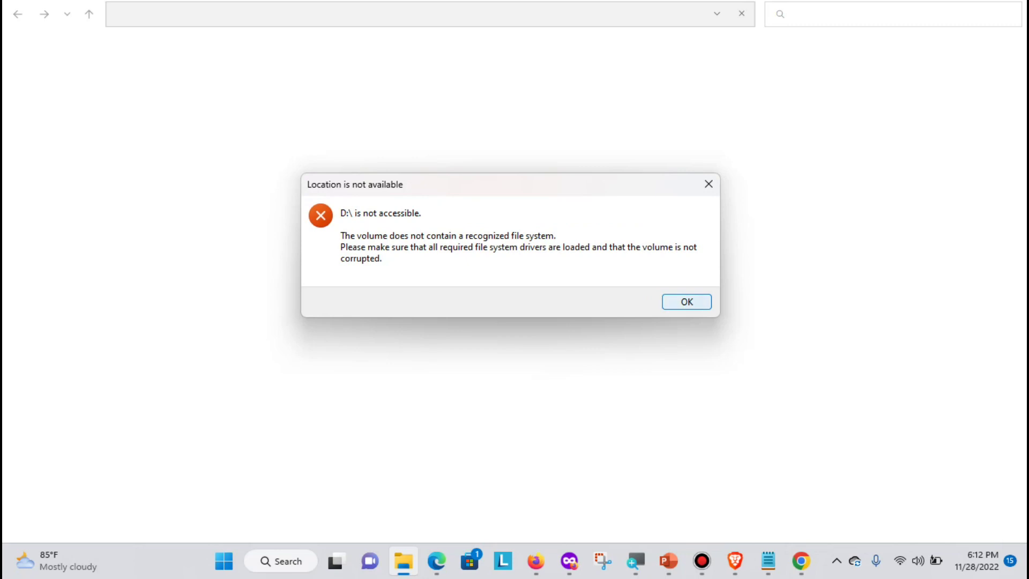
left_click(686, 301)
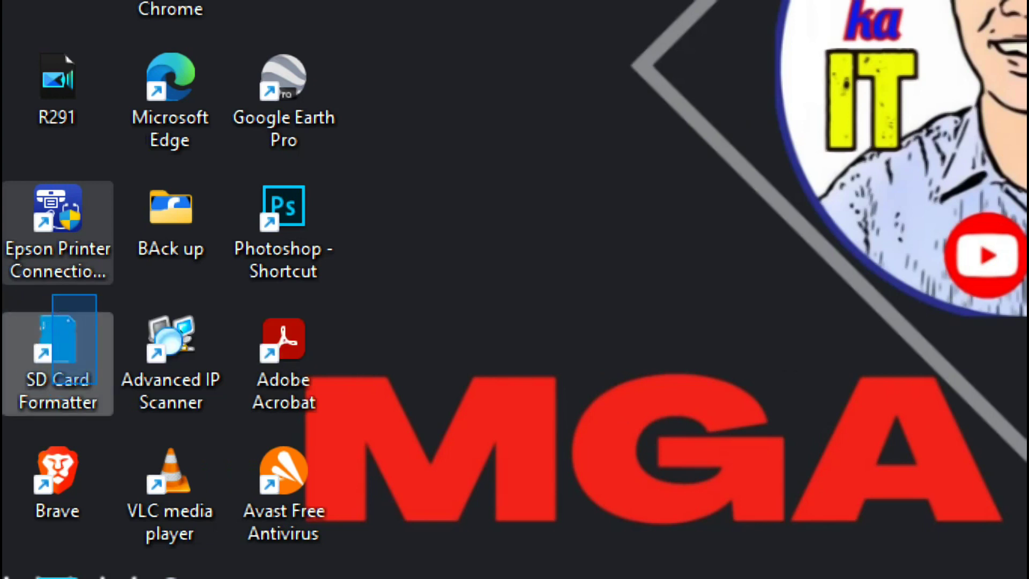
left_click(58, 342)
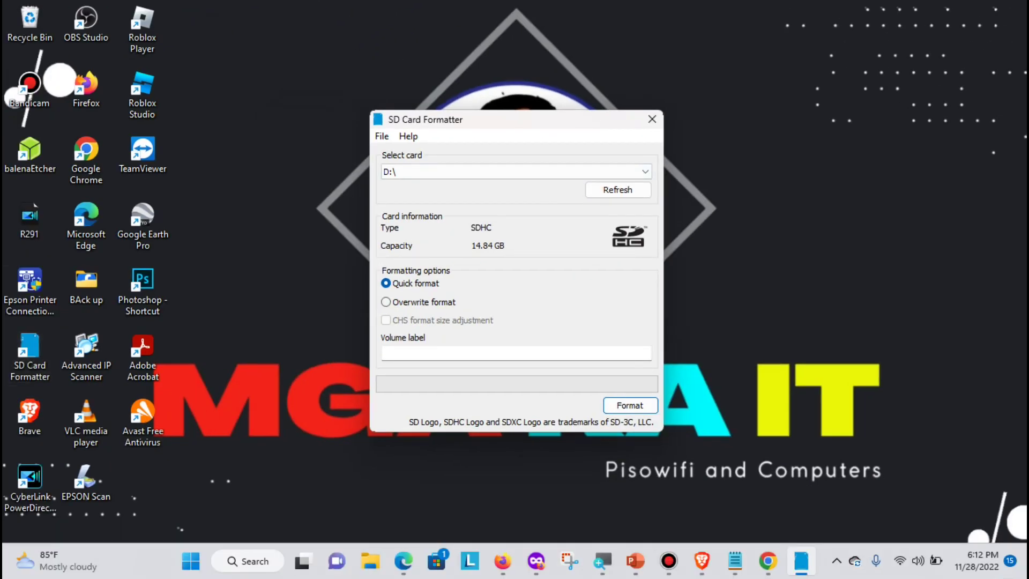
left_click(515, 171)
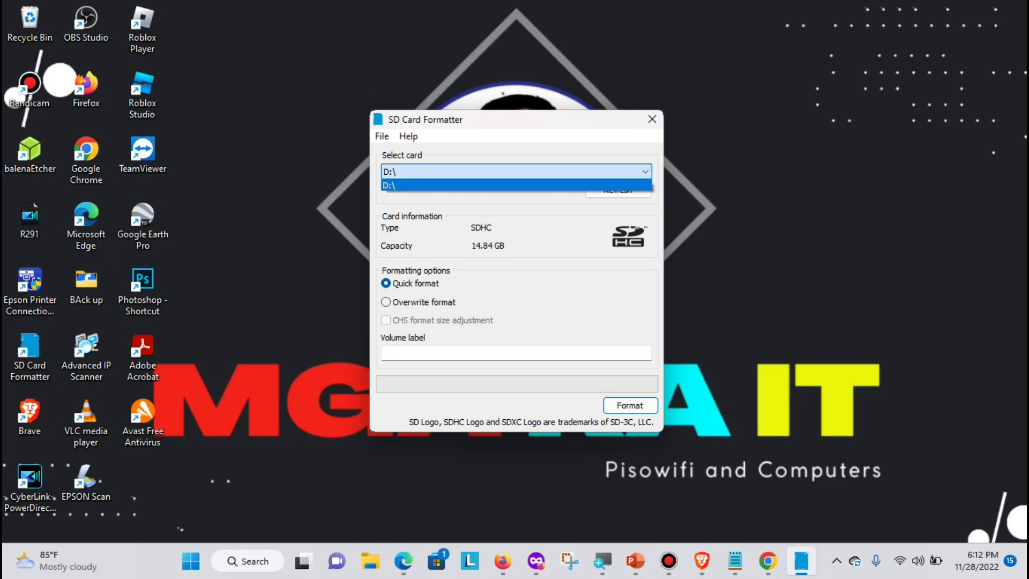
key("Return")
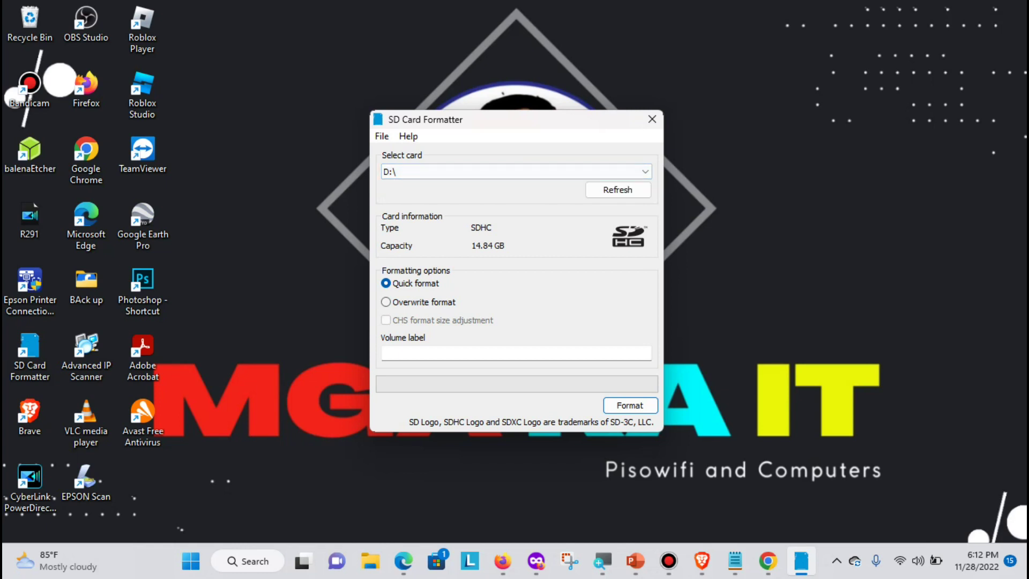
left_click(629, 405)
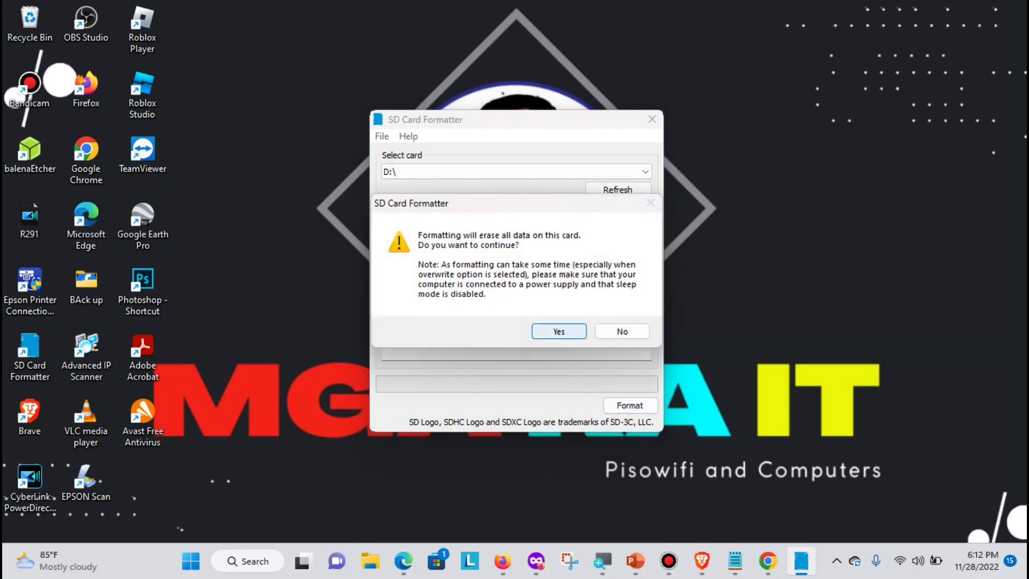
key("Return")
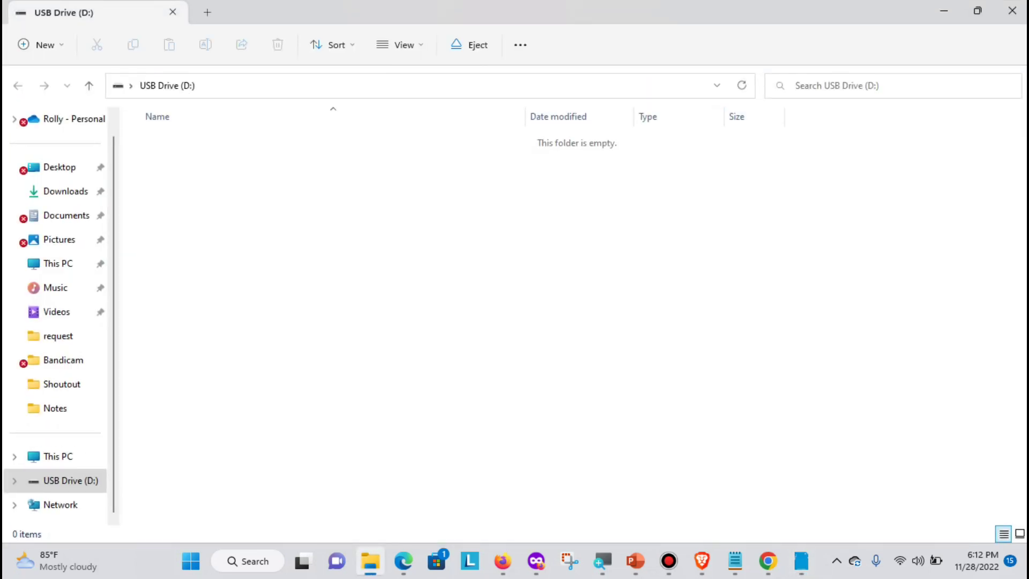
left_click(1011, 11)
key("Return")
left_click(652, 119)
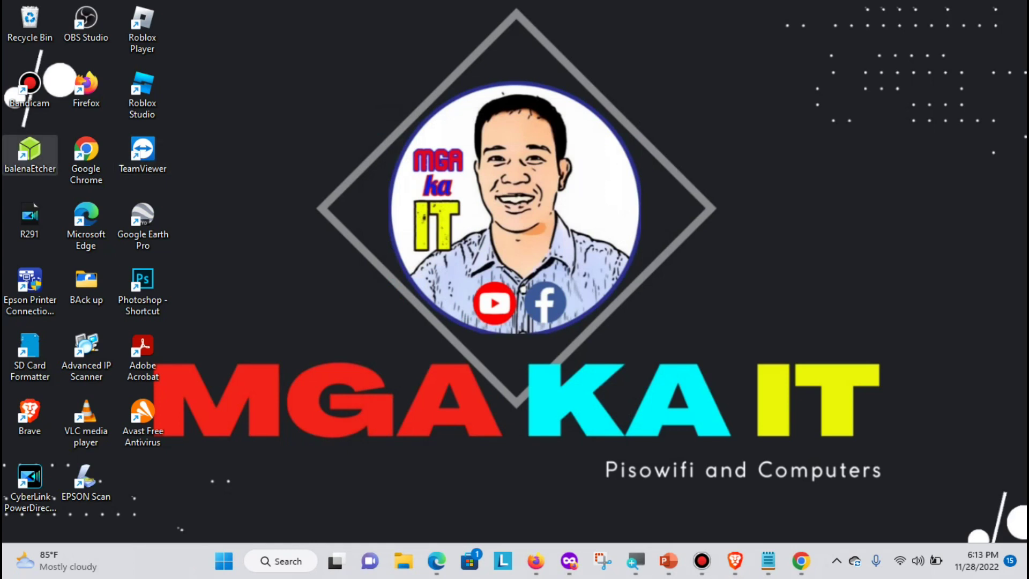
Switch to balenaEtcher, load the extracted adopisoft-v5.0.0-opi-one-USB-to-LAN disc image from Downloads\Compressed and start flashing it to the Generic USB device.
double_click(30, 153)
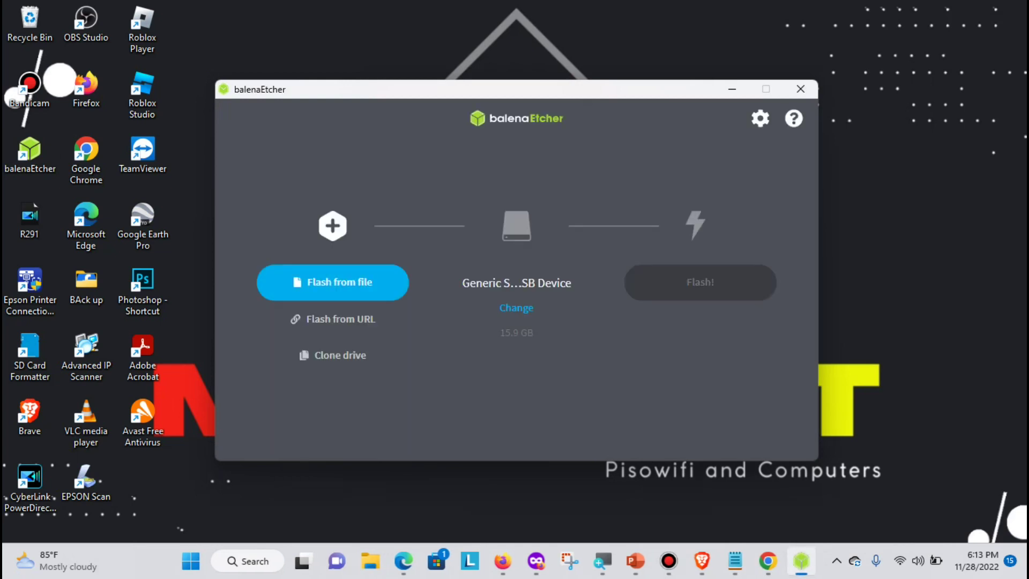
left_click(332, 282)
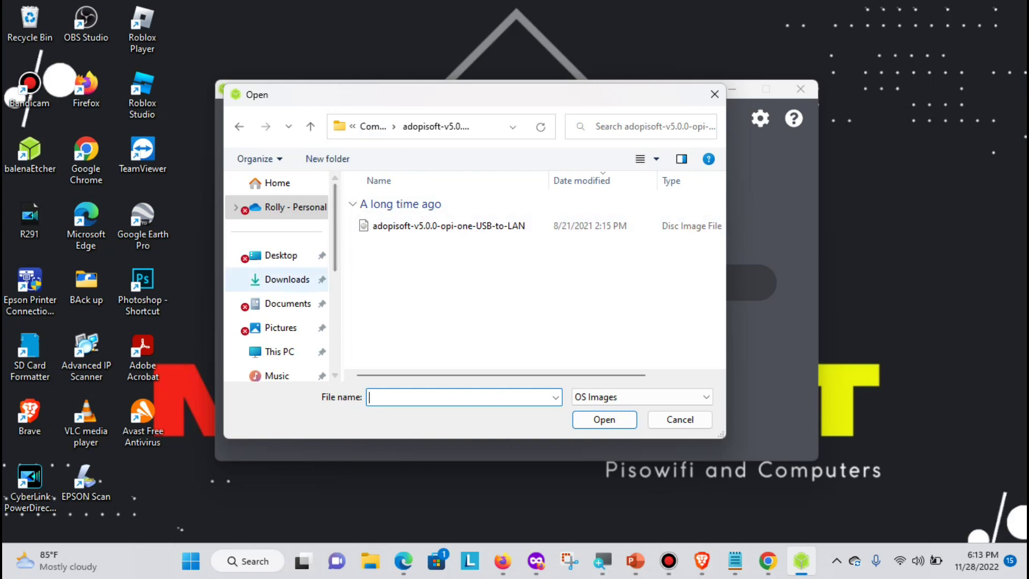
left_click(287, 279)
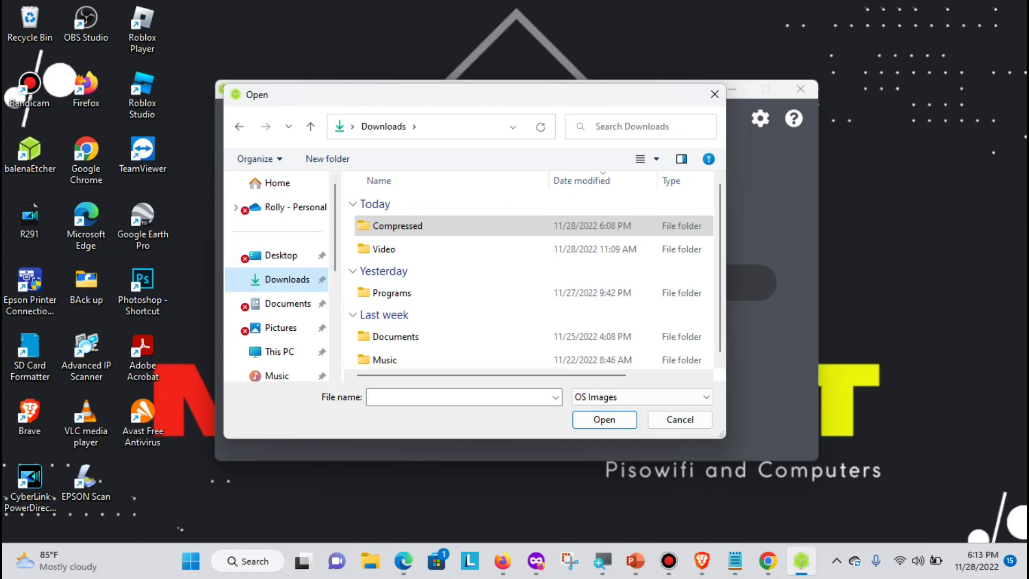
key("Return")
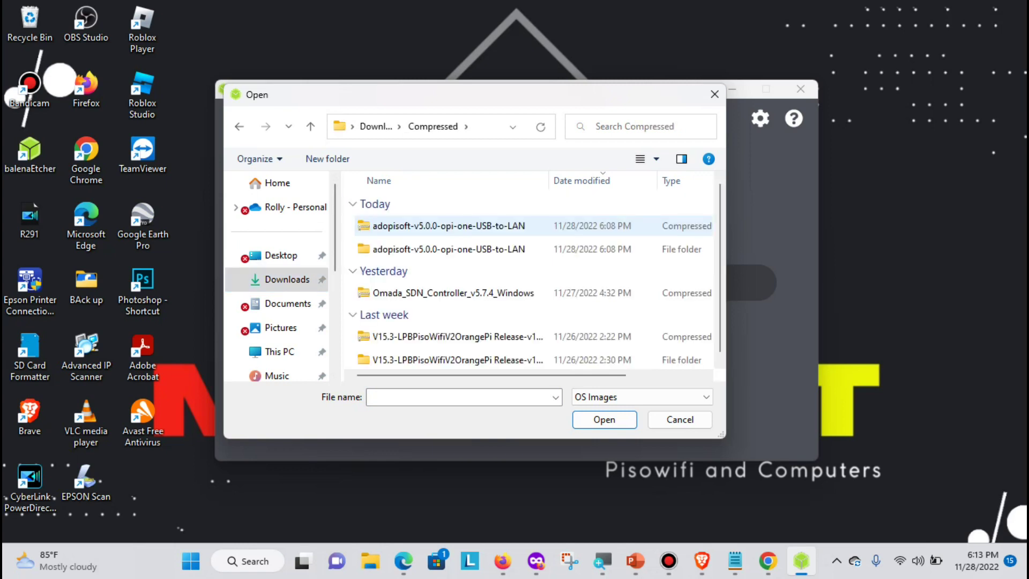
left_click(449, 248)
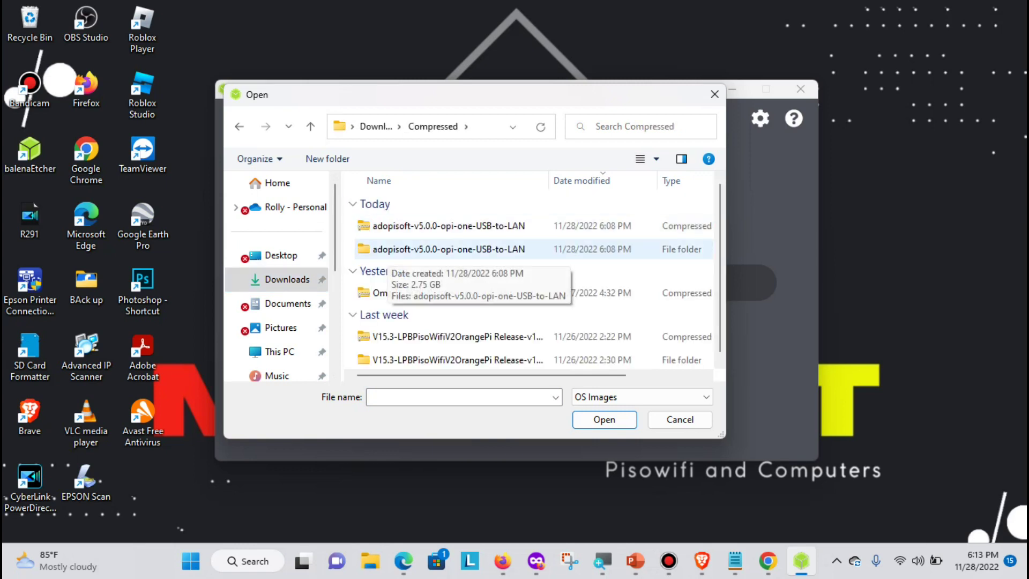
key("Return")
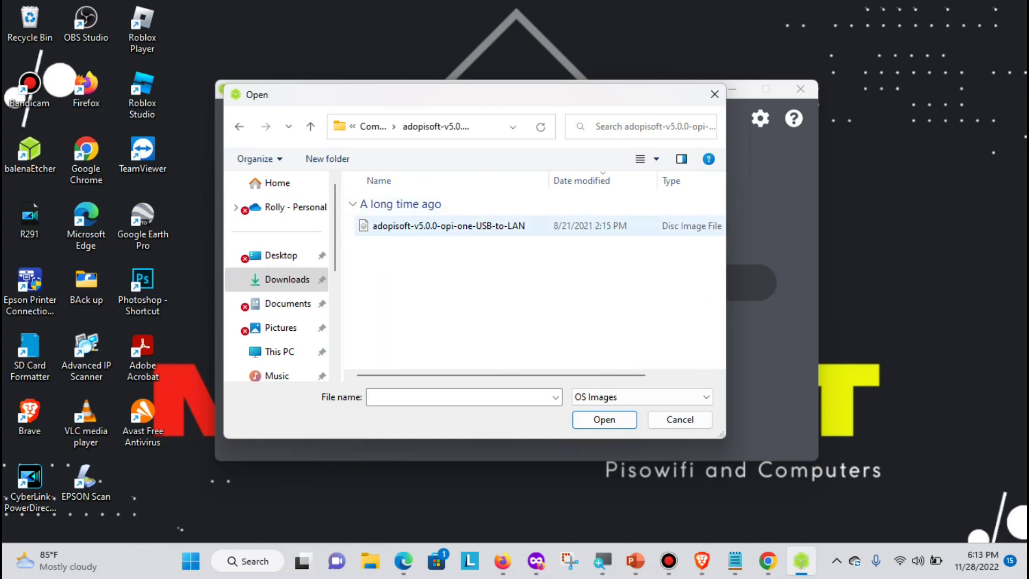
left_click(449, 225)
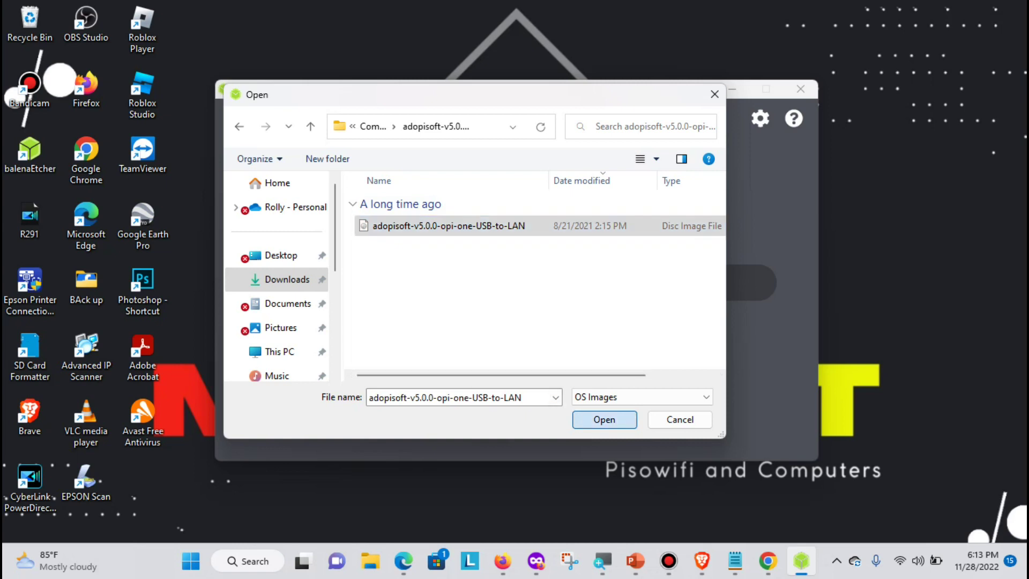
key("Return")
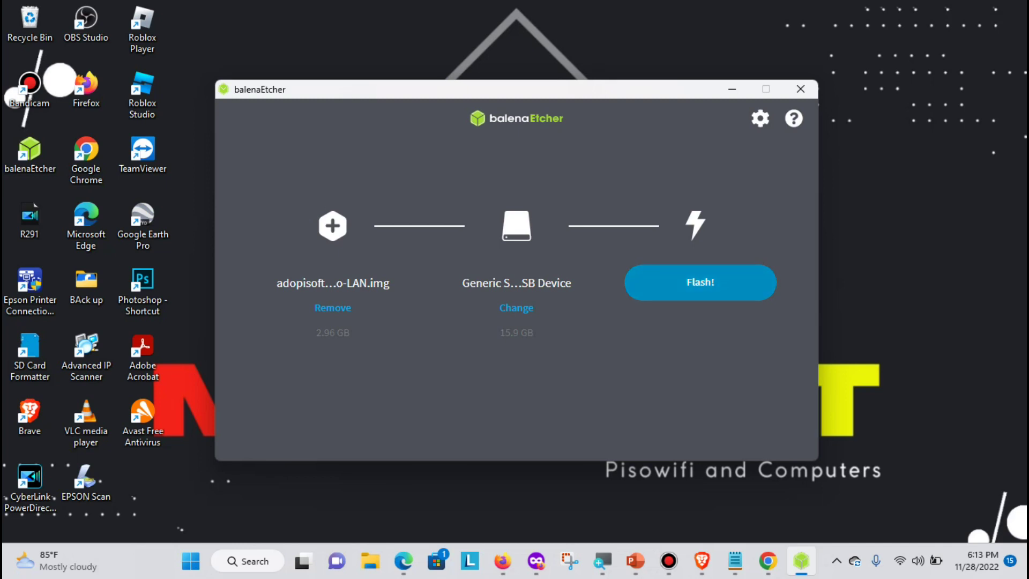
left_click(699, 282)
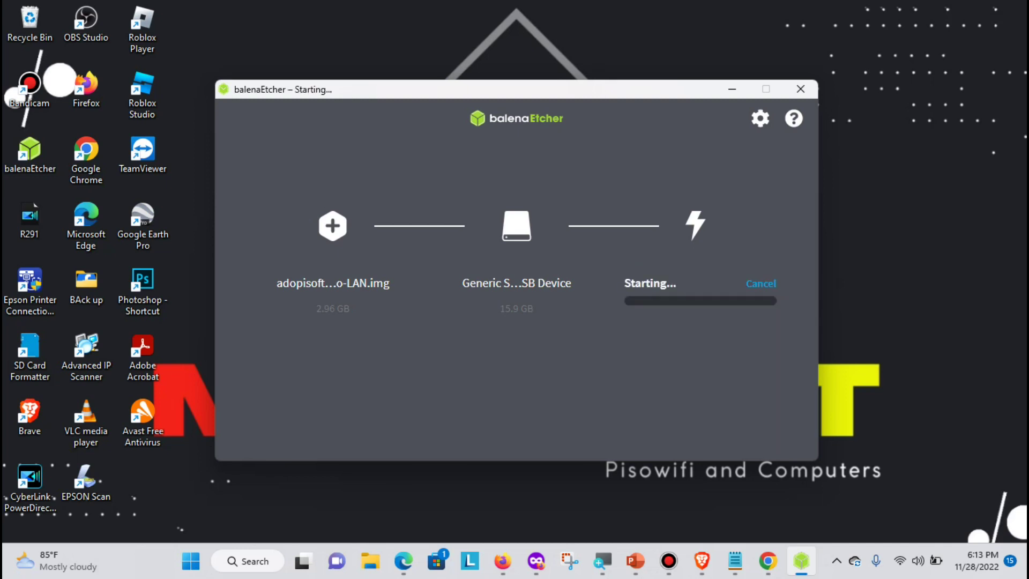